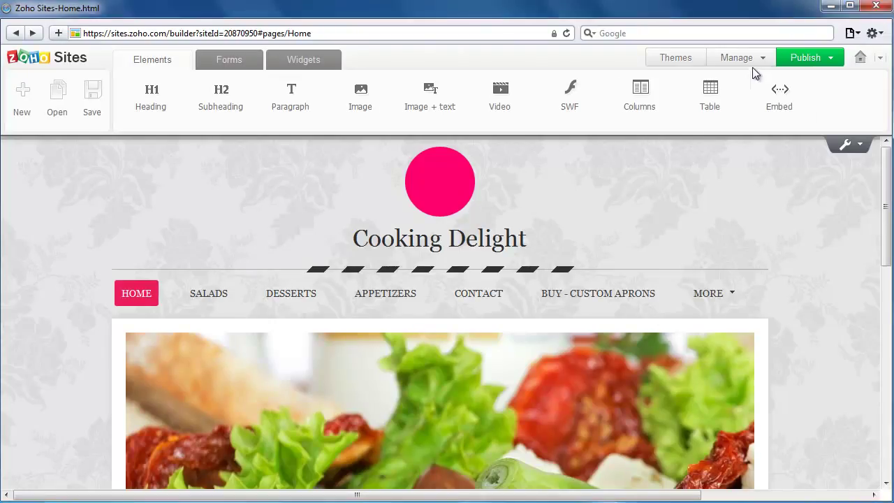
Go to the Cooking Delight site's settings through the Manage menu
{"action": "left_click", "coordinate": [741, 59]}
{"action": "left_click", "coordinate": [723, 79]}
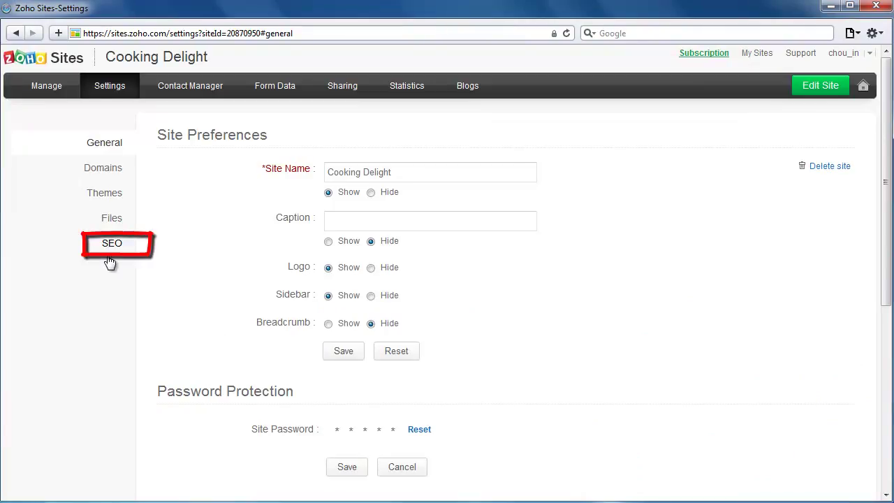
Open the Search Engine Optimization section of the site settings
{"action": "left_click", "coordinate": [112, 250]}
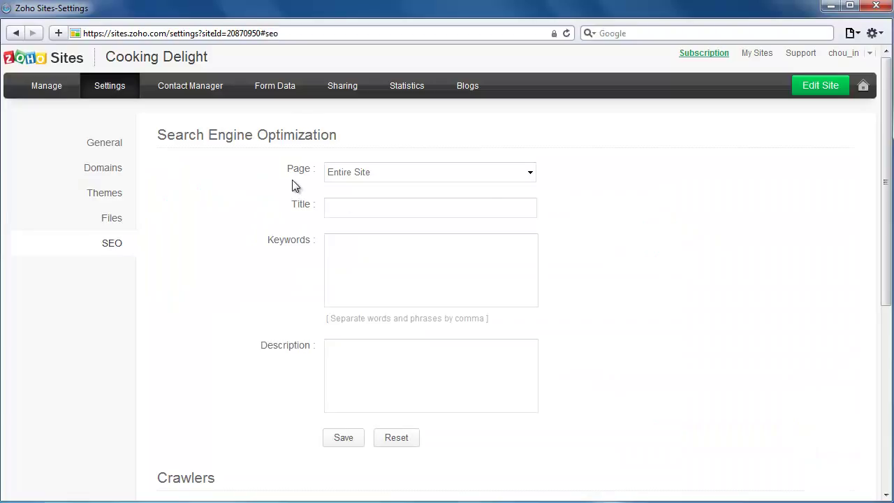
Select the Salads page in the SEO Page dropdown
{"action": "left_click", "coordinate": [530, 173]}
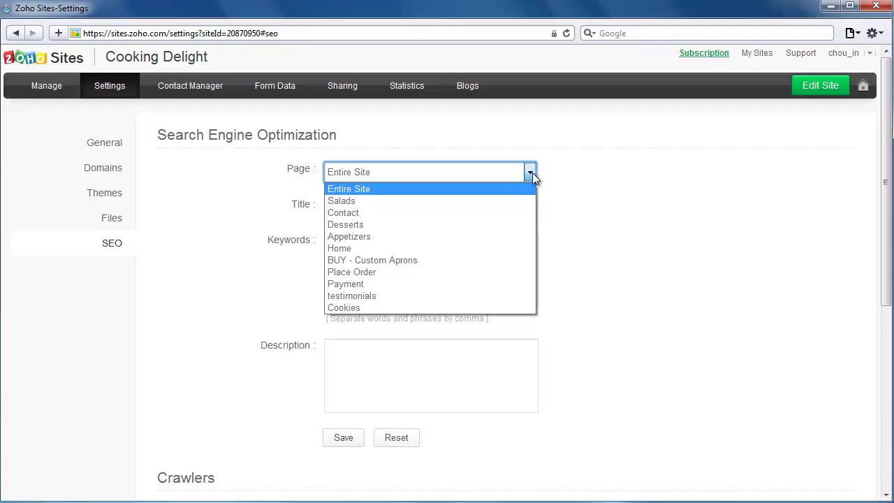
{"action": "left_click", "coordinate": [430, 200]}
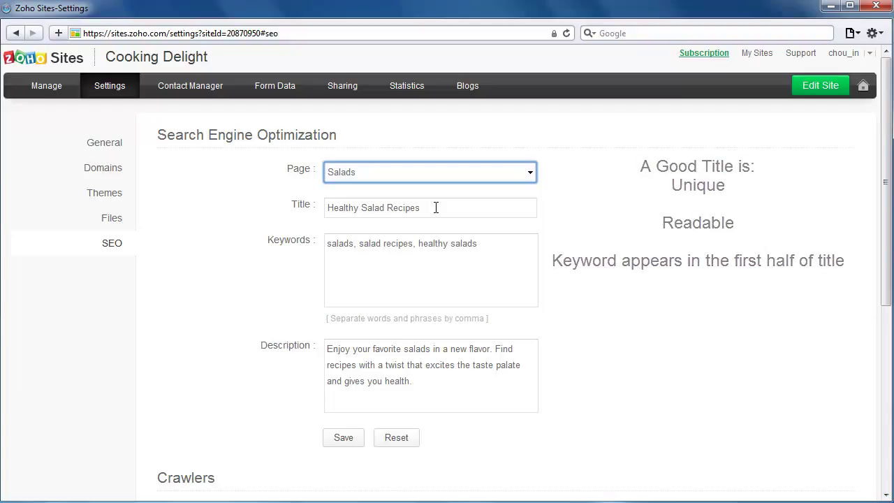
{"action": "left_click", "coordinate": [436, 208]}
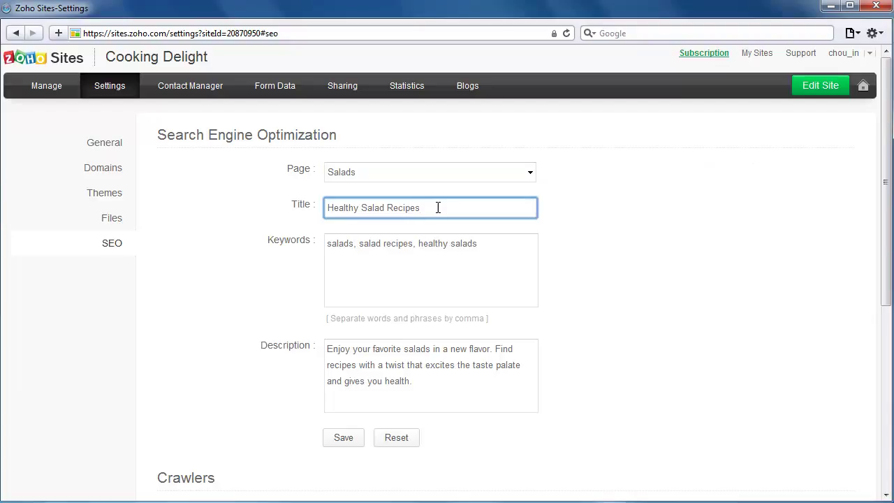
{"action": "left_click", "coordinate": [489, 243]}
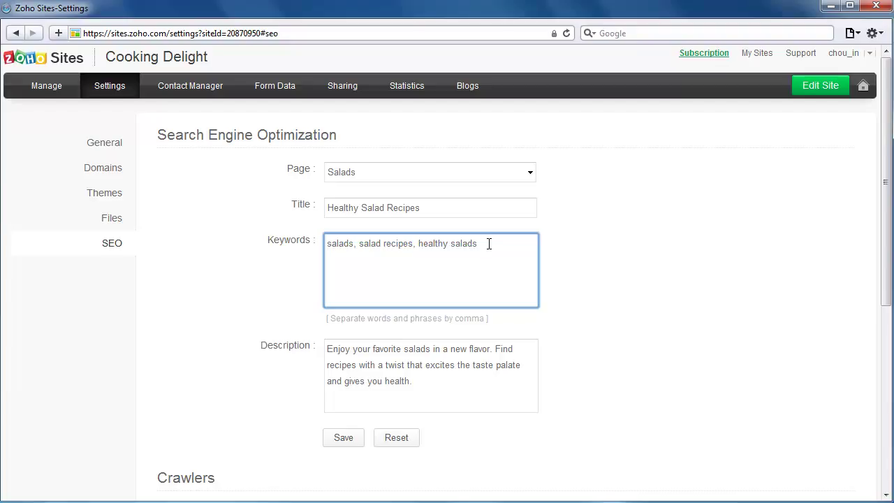
{"action": "left_click", "coordinate": [429, 385]}
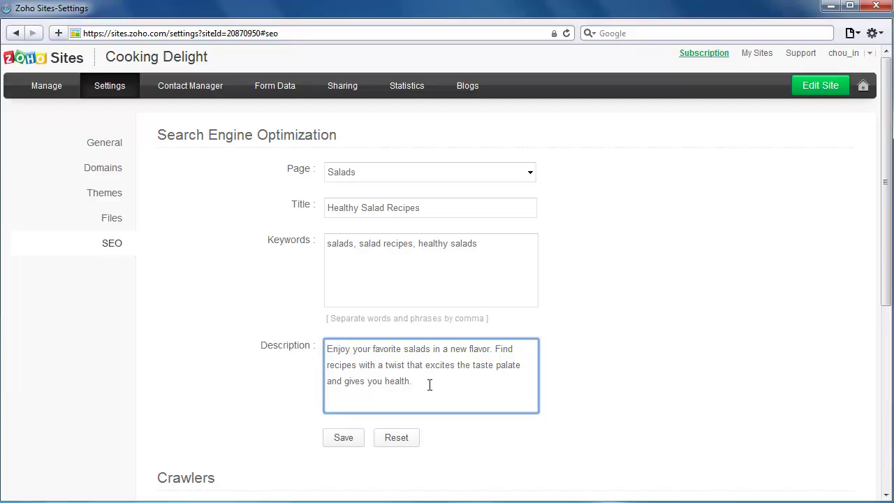
{"action": "left_click", "coordinate": [434, 211]}
{"action": "left_click", "coordinate": [484, 248]}
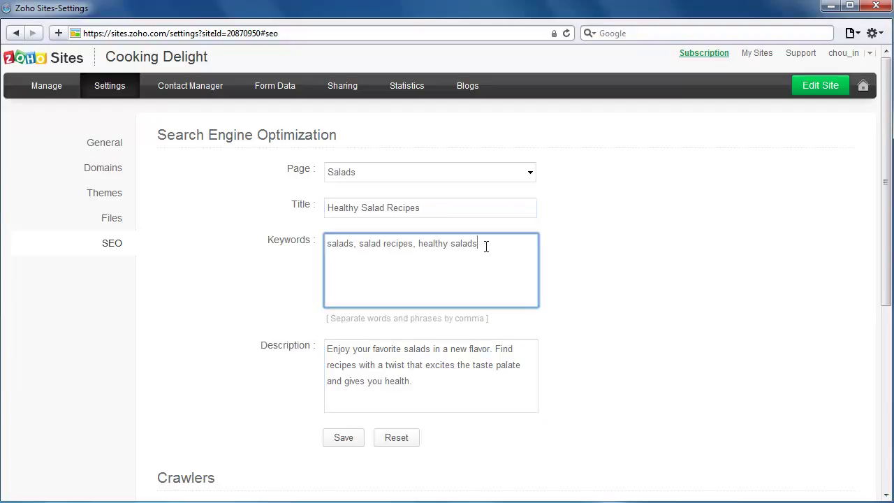
Start editing the Salads page's Keywords field
{"action": "left_click", "coordinate": [422, 386]}
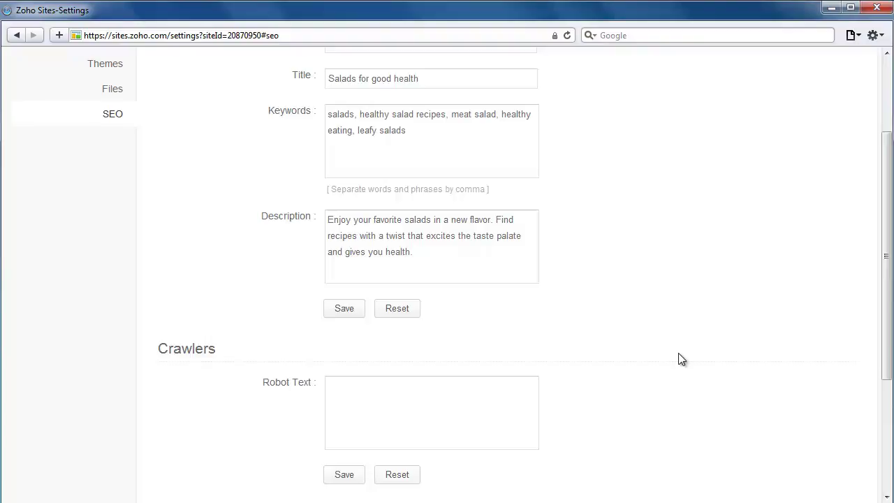
Write the robots text 'User Agent: *' and 'Disallow: /' on two lines
{"action": "left_click", "coordinate": [354, 399]}
{"action": "type", "text": "User Agent"}
{"action": "key", "text": "Return"}
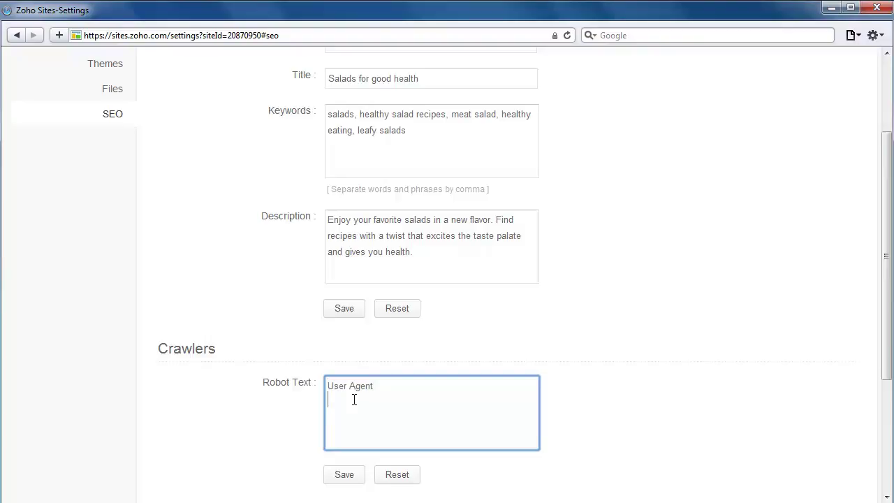
{"action": "type", "text": "Disallow"}
{"action": "type", "text": ": *"}
{"action": "left_click", "coordinate": [410, 401]}
{"action": "type", "text": ": /"}
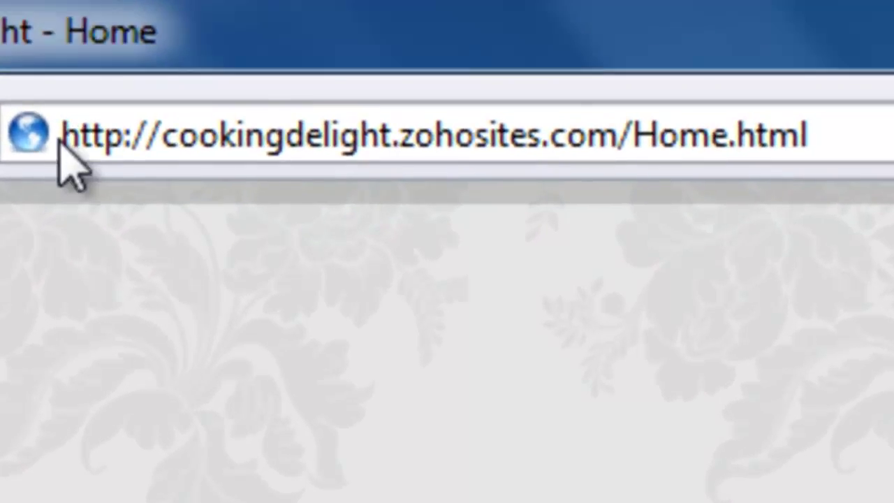
Select the /Salads.html path in the live Salads page's address bar
{"action": "left_click", "coordinate": [61, 137]}
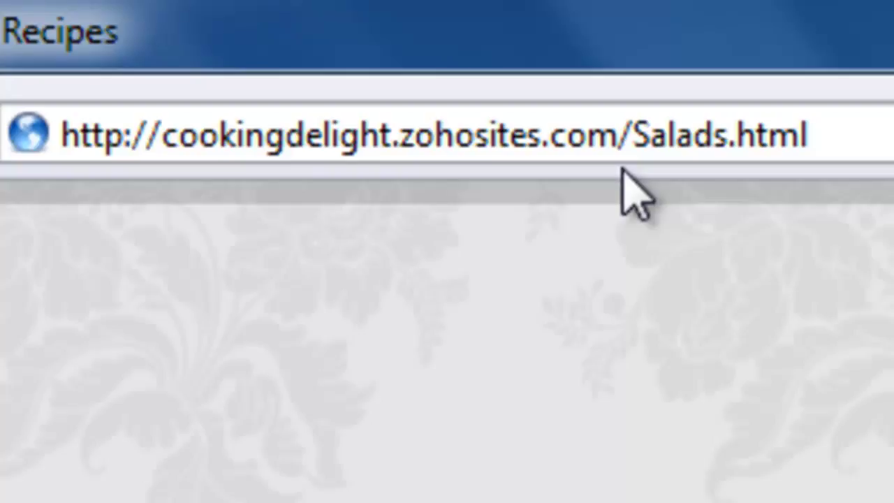
{"action": "left_click_drag", "start_coordinate": [617, 135], "coordinate": [824, 133]}
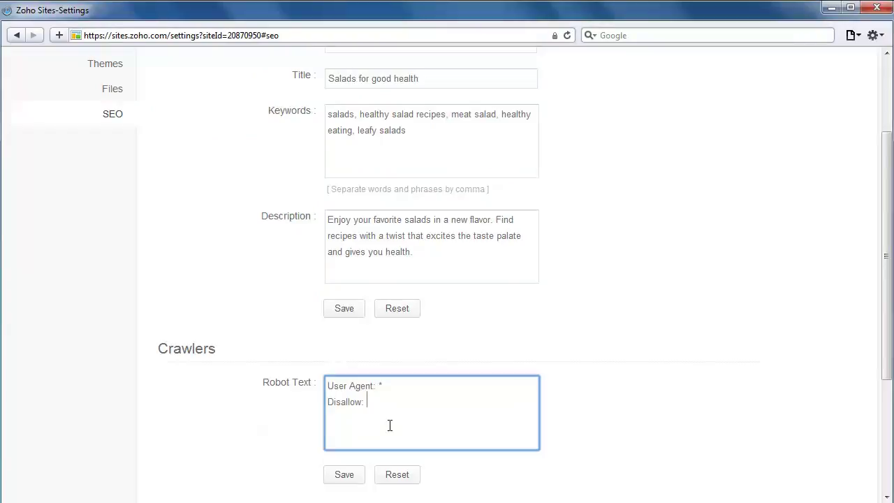
Paste /Salads.html after Disallow and save the robots text
{"action": "type", "text": "/Salads.html"}
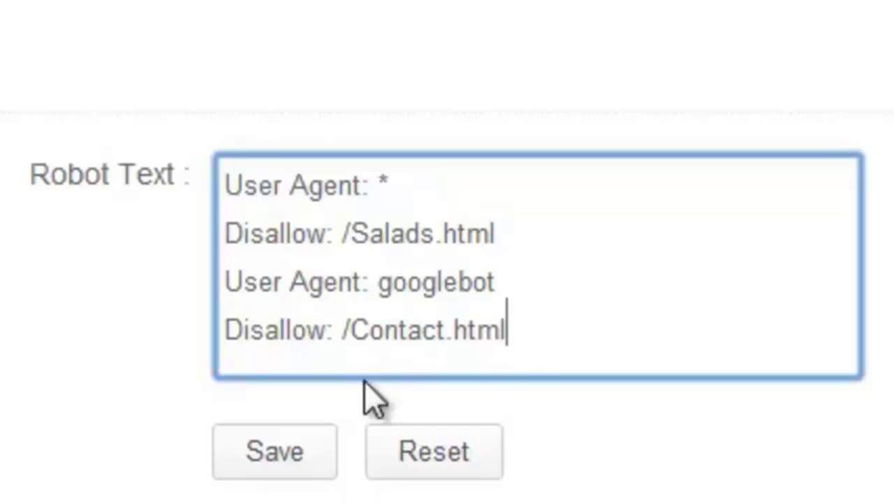
{"action": "left_click", "coordinate": [254, 447]}
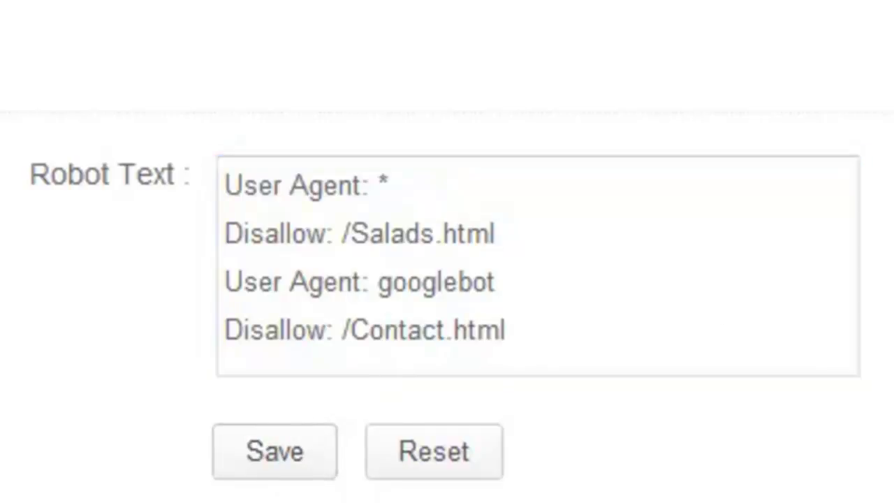